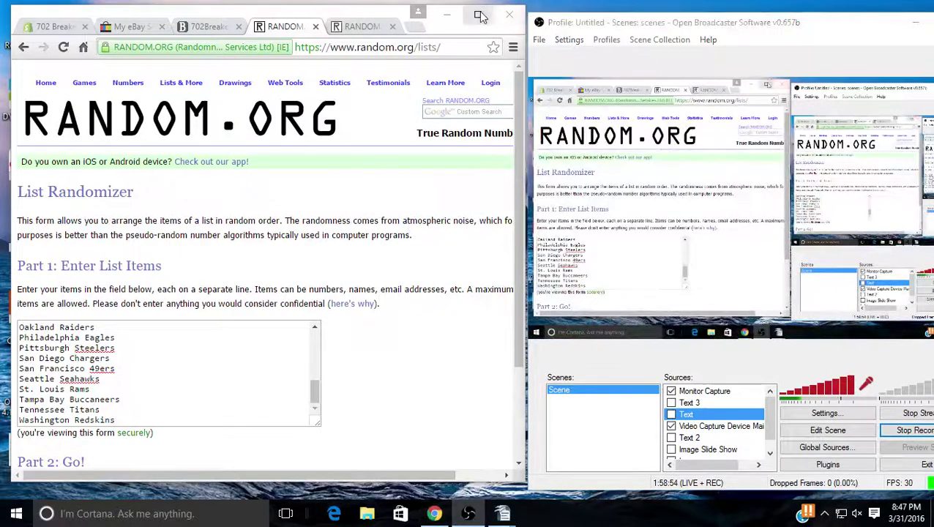
Step: Maximize the browser and shuffle the NFL team list the first few times
{"action": "left_click", "coordinate": [481, 16]}
{"action": "scroll", "coordinate": [121, 297], "scroll_direction": "down", "scroll_amount": 3}
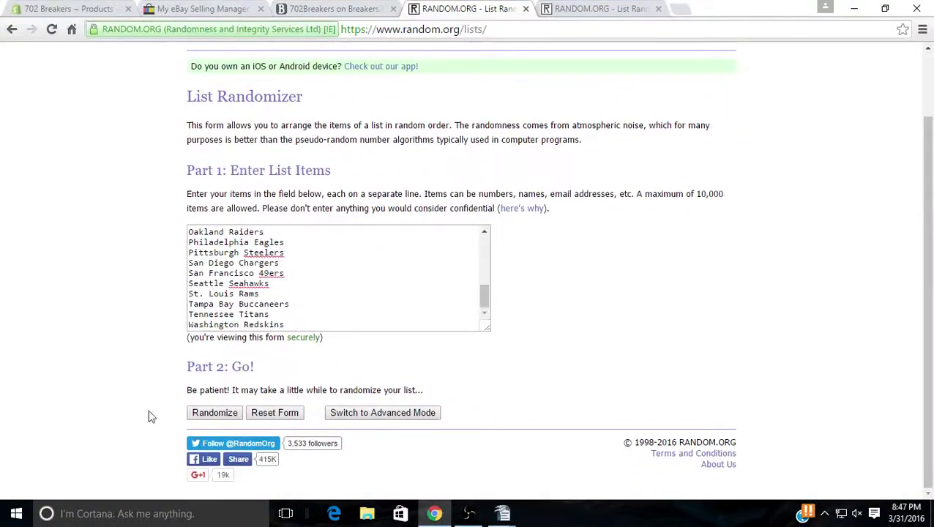
{"action": "left_click", "coordinate": [216, 414]}
{"action": "scroll", "coordinate": [52, 308], "scroll_direction": "down", "scroll_amount": 3}
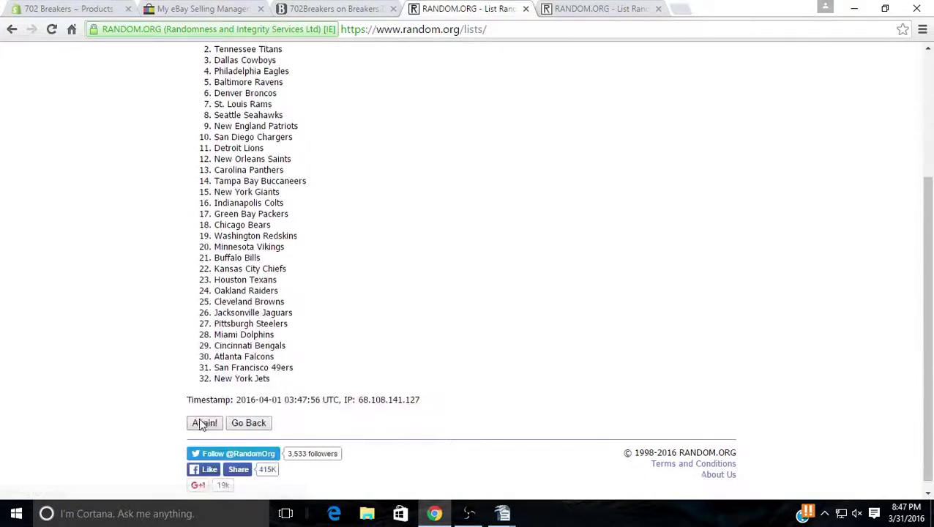
{"action": "left_click", "coordinate": [203, 425]}
{"action": "scroll", "coordinate": [127, 367], "scroll_direction": "down", "scroll_amount": 3}
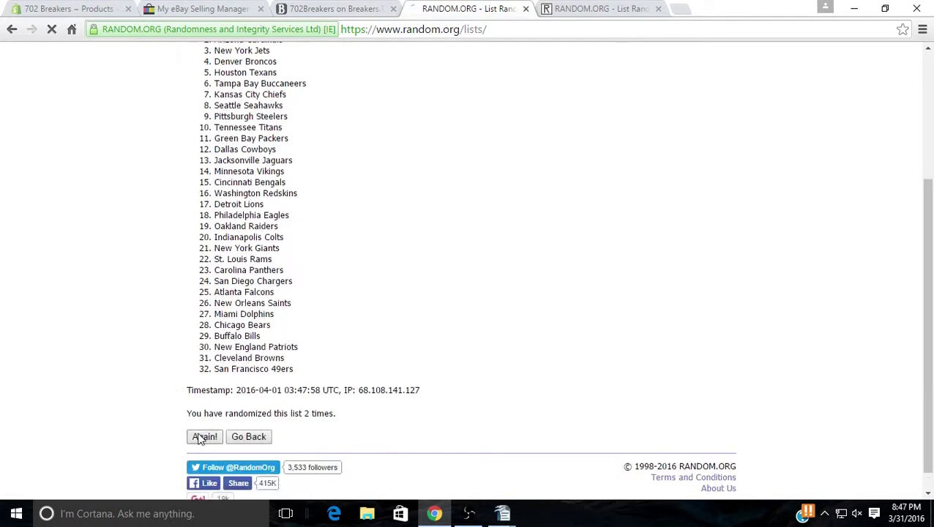
{"action": "left_click", "coordinate": [203, 438]}
Step: Reshuffle the team list until it reaches 7 randomizations, with New Orleans Saints first
{"action": "scroll", "coordinate": [183, 395], "scroll_direction": "down", "scroll_amount": 3}
{"action": "left_click", "coordinate": [199, 437]}
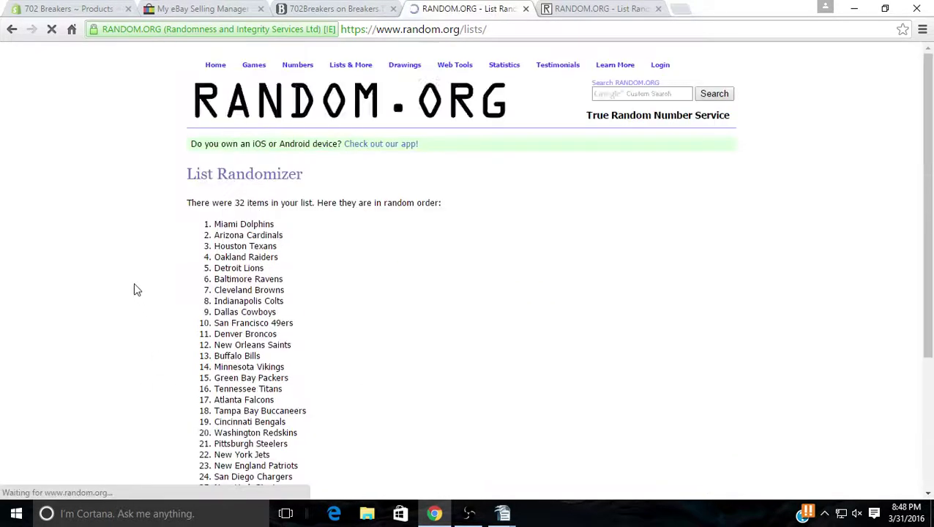
{"action": "scroll", "coordinate": [133, 290], "scroll_direction": "down", "scroll_amount": 3}
{"action": "left_click", "coordinate": [197, 438]}
{"action": "scroll", "coordinate": [153, 355], "scroll_direction": "down", "scroll_amount": 2}
{"action": "scroll", "coordinate": [152, 356], "scroll_direction": "down", "scroll_amount": 1}
{"action": "left_click", "coordinate": [198, 424]}
{"action": "scroll", "coordinate": [169, 381], "scroll_direction": "down", "scroll_amount": 1}
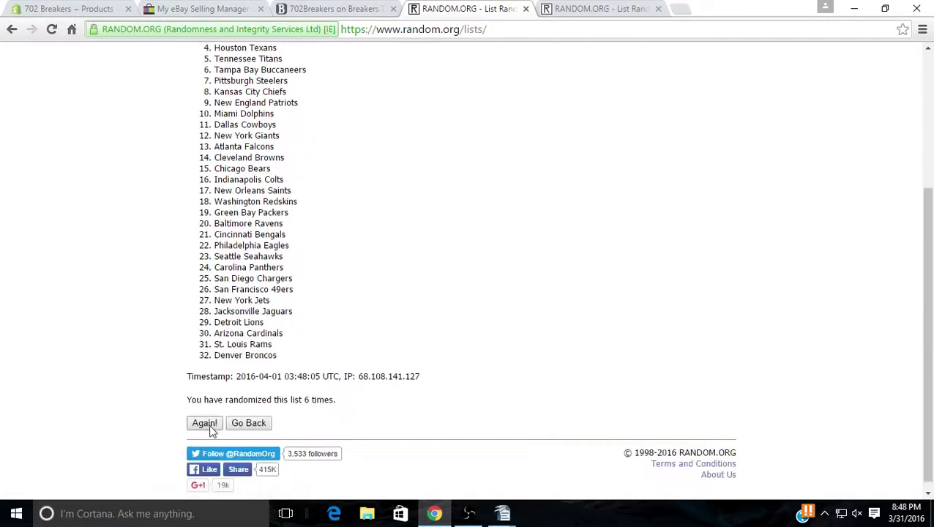
{"action": "left_click", "coordinate": [206, 424]}
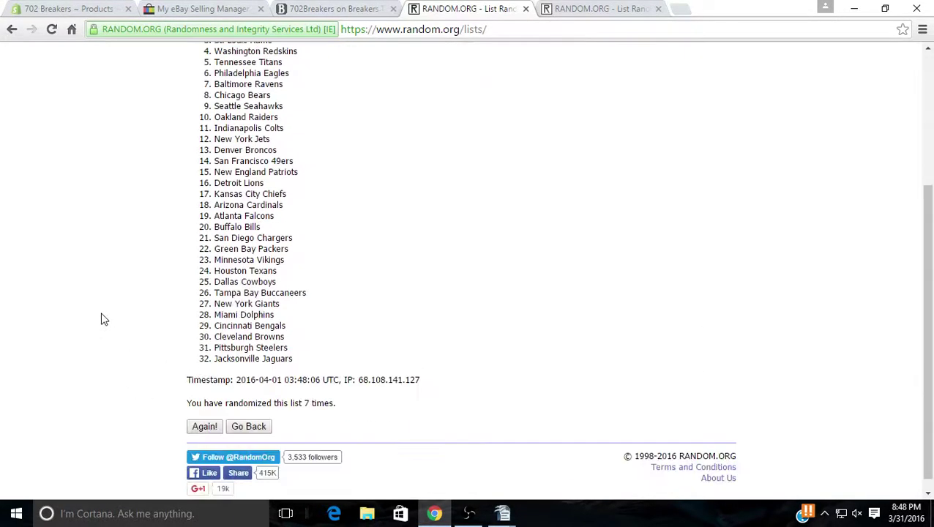
{"action": "scroll", "coordinate": [107, 322], "scroll_direction": "up", "scroll_amount": 1}
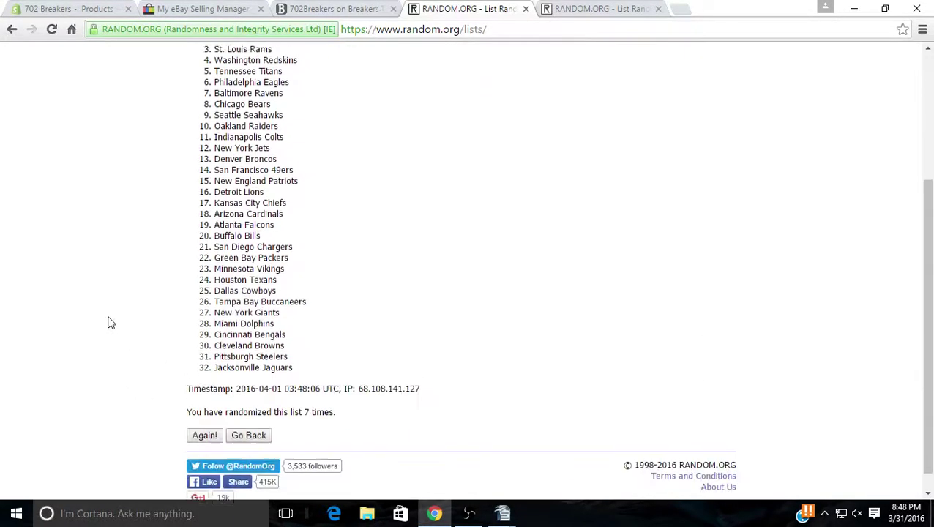
Step: Switch to the participant-names List Randomizer tab and shuffle the names three times
{"action": "left_click", "coordinate": [576, 7]}
{"action": "scroll", "coordinate": [163, 348], "scroll_direction": "down", "scroll_amount": 1}
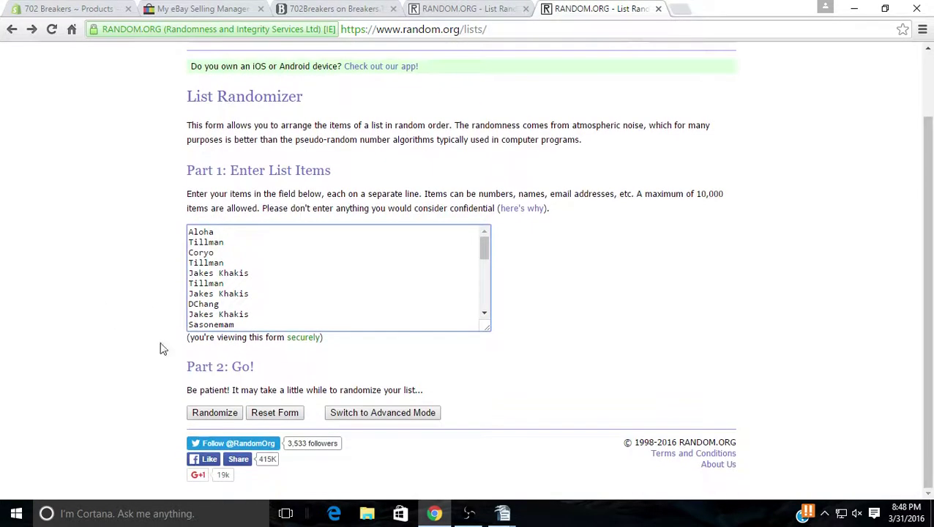
{"action": "left_click", "coordinate": [204, 413]}
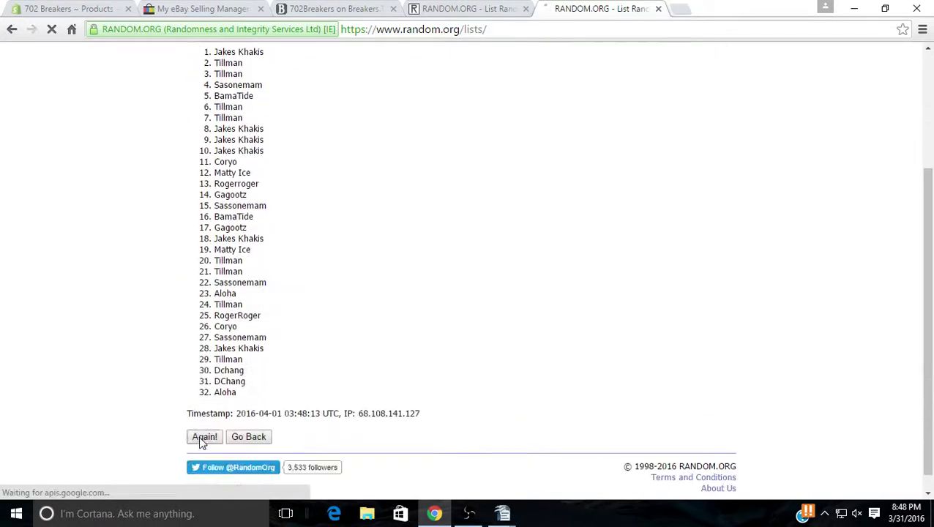
{"action": "left_click", "coordinate": [203, 437]}
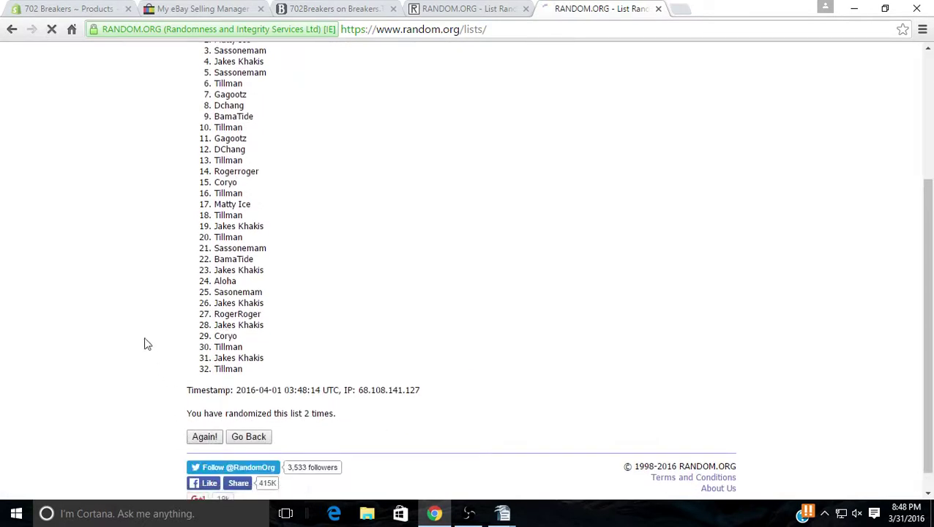
{"action": "scroll", "coordinate": [150, 291], "scroll_direction": "down", "scroll_amount": 3}
{"action": "left_click", "coordinate": [205, 415]}
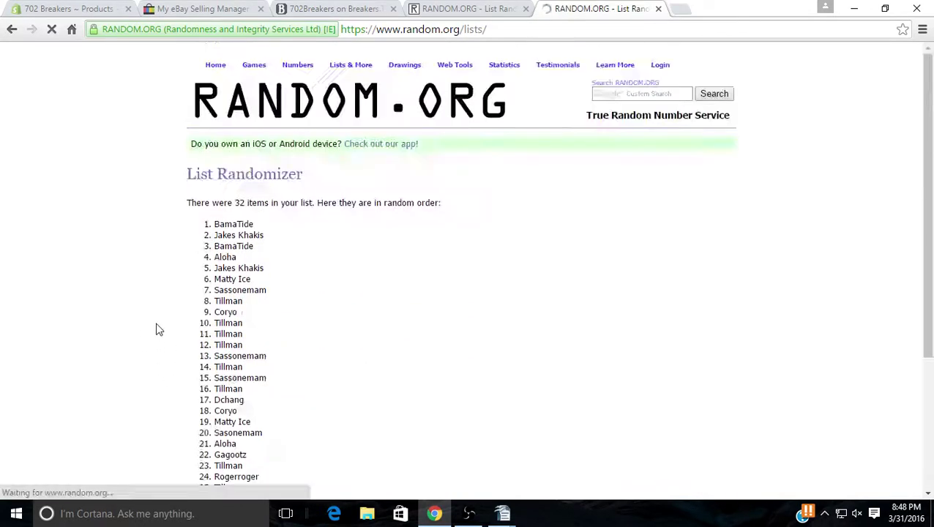
Step: Reshuffle the participant names four more times to reach 7 randomizations
{"action": "scroll", "coordinate": [156, 329], "scroll_direction": "down", "scroll_amount": 3}
{"action": "left_click", "coordinate": [200, 423]}
{"action": "scroll", "coordinate": [180, 366], "scroll_direction": "down", "scroll_amount": 3}
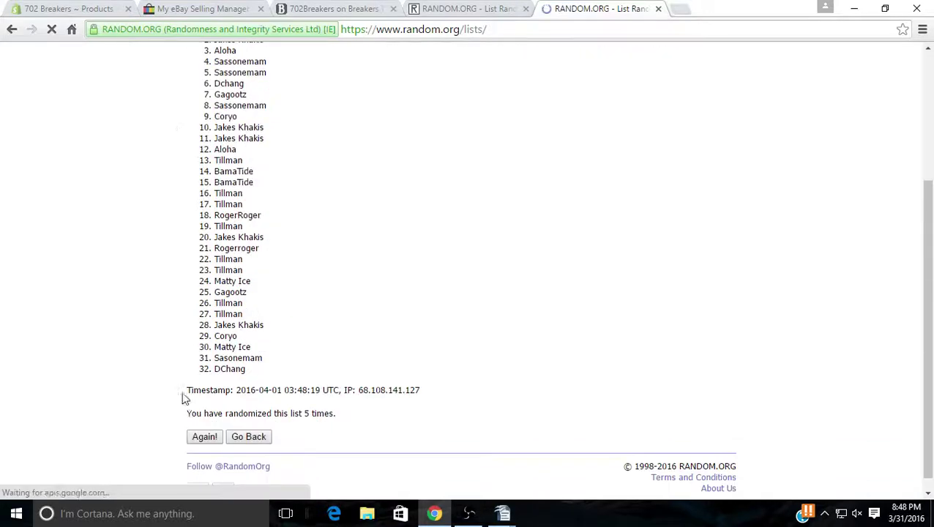
{"action": "left_click", "coordinate": [200, 436]}
{"action": "scroll", "coordinate": [187, 388], "scroll_direction": "down", "scroll_amount": 3}
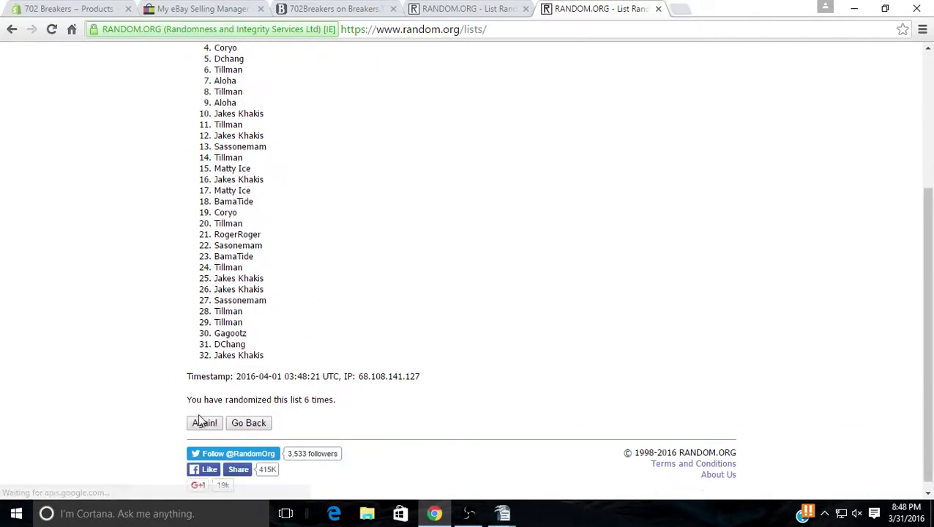
{"action": "left_click", "coordinate": [198, 423]}
{"action": "scroll", "coordinate": [146, 329], "scroll_direction": "down", "scroll_amount": 5}
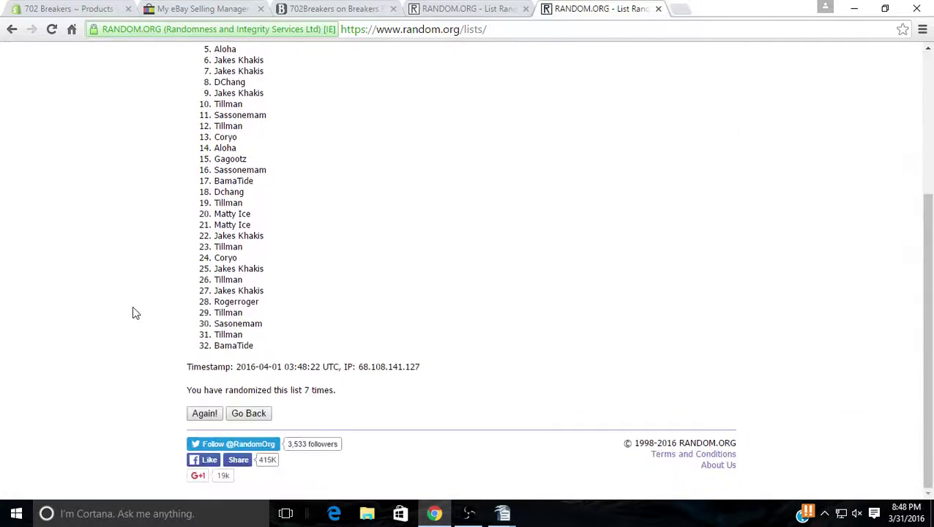
{"action": "scroll", "coordinate": [134, 313], "scroll_direction": "up", "scroll_amount": 5}
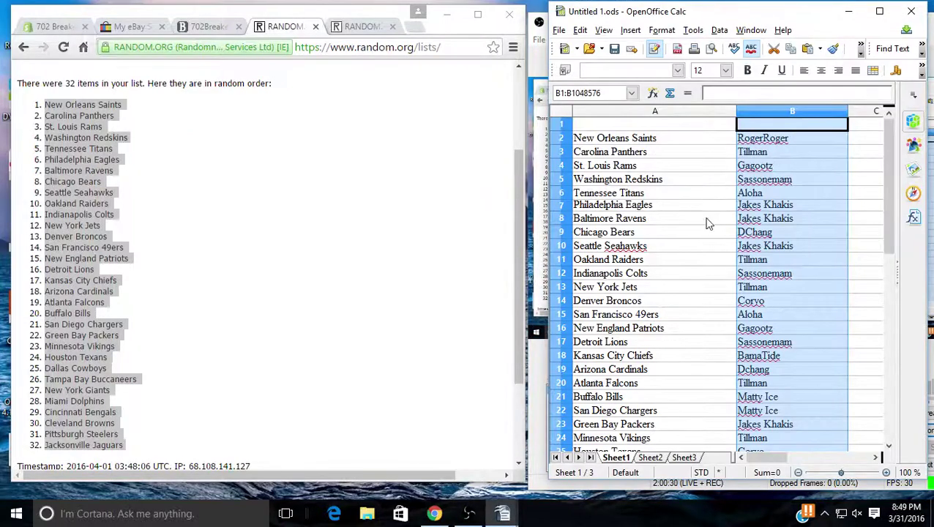
Step: Maximize Calc, deselect column B, and scroll through the team–participant pairings down to row 33
{"action": "left_click", "coordinate": [880, 11]}
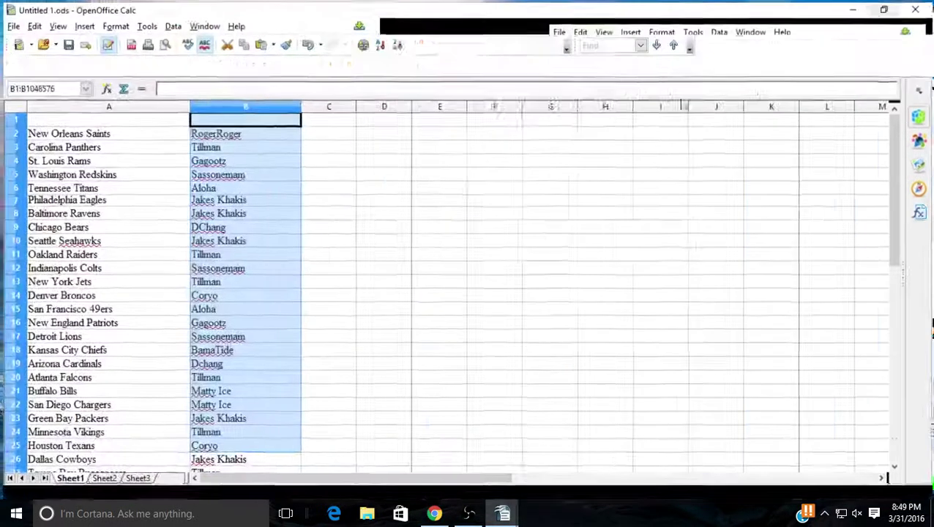
{"action": "left_click", "coordinate": [374, 244]}
{"action": "scroll", "coordinate": [304, 240], "scroll_direction": "down", "scroll_amount": 2}
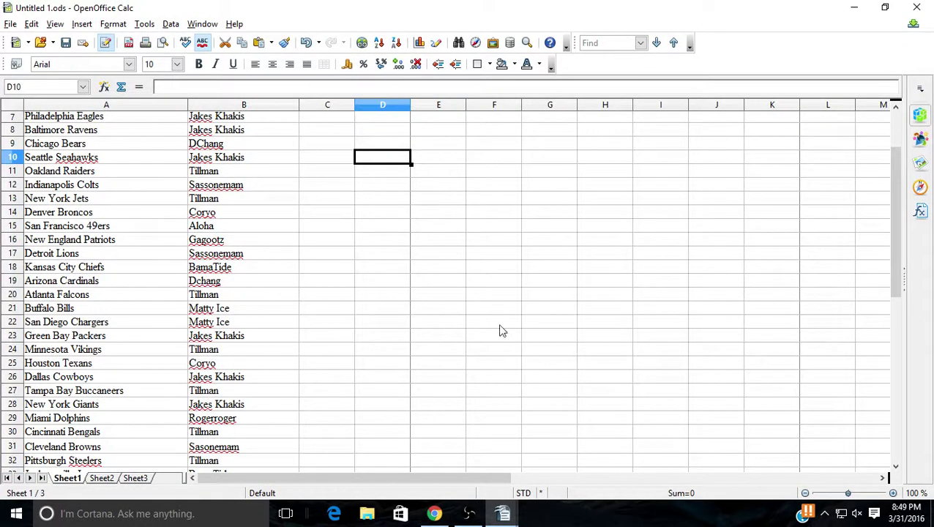
{"action": "scroll", "coordinate": [498, 328], "scroll_direction": "down", "scroll_amount": 5}
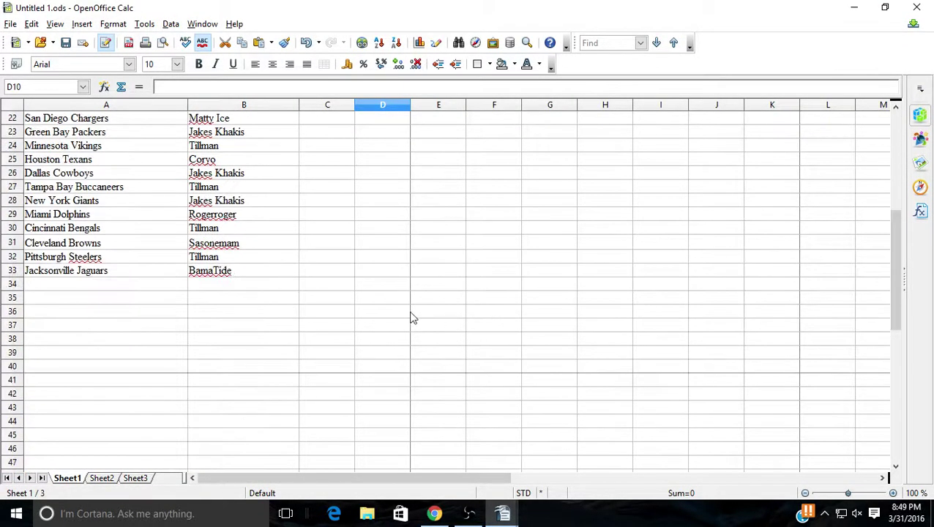
{"action": "scroll", "coordinate": [413, 318], "scroll_direction": "up", "scroll_amount": 2}
{"action": "scroll", "coordinate": [413, 318], "scroll_direction": "up", "scroll_amount": 5}
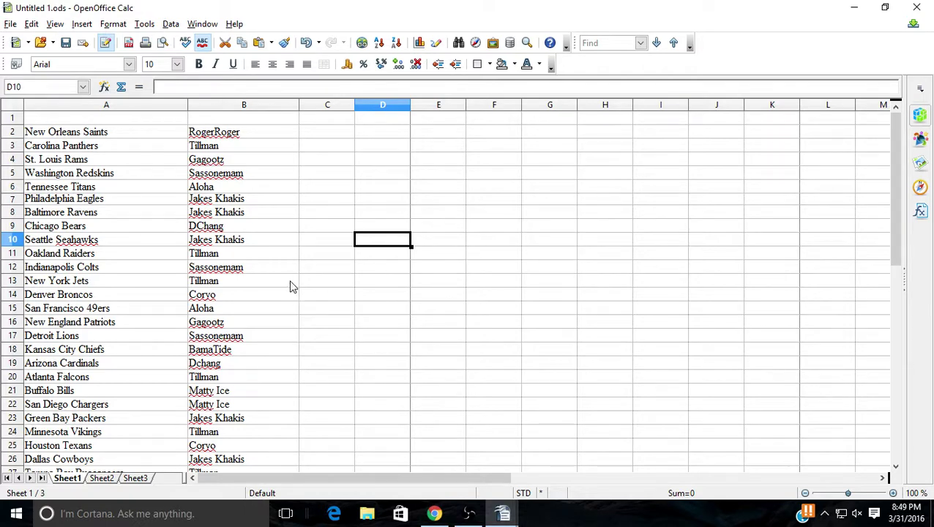
{"action": "scroll", "coordinate": [291, 285], "scroll_direction": "down", "scroll_amount": 1}
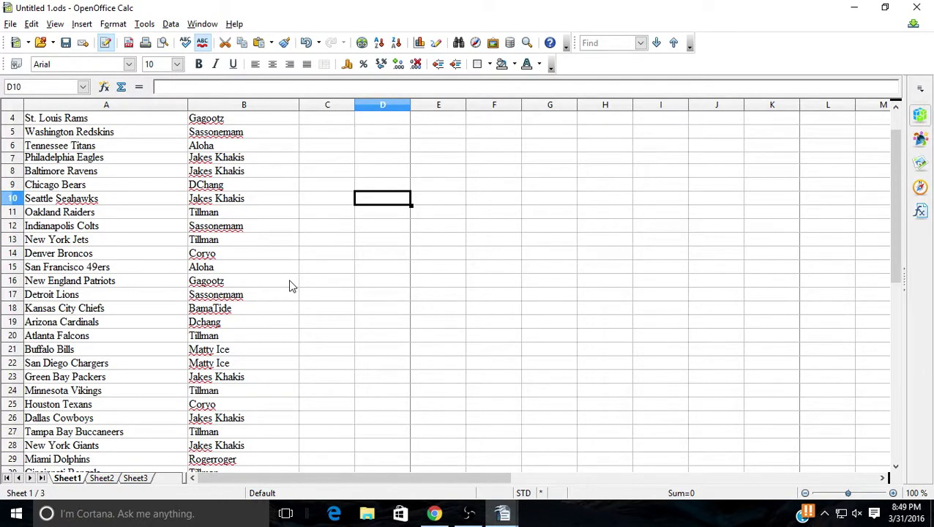
{"action": "scroll", "coordinate": [290, 286], "scroll_direction": "down", "scroll_amount": 1}
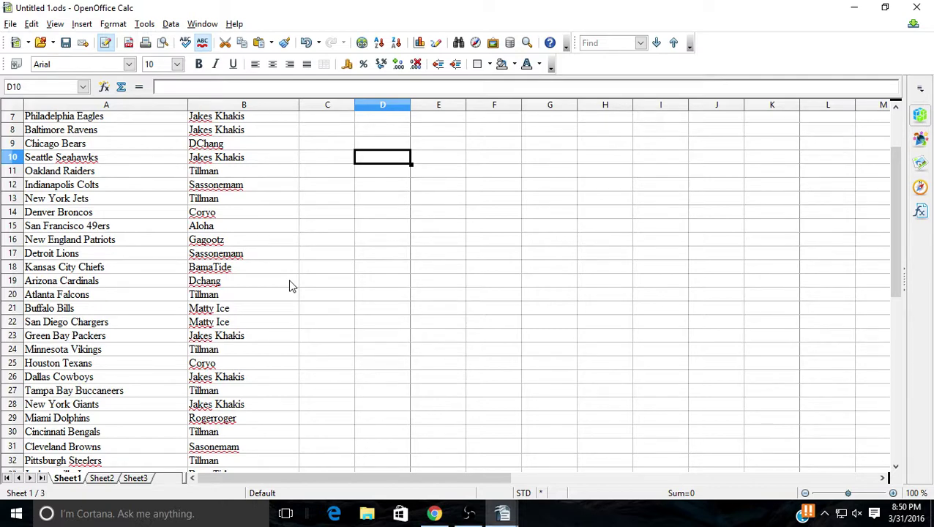
{"action": "scroll", "coordinate": [290, 285], "scroll_direction": "down", "scroll_amount": 1}
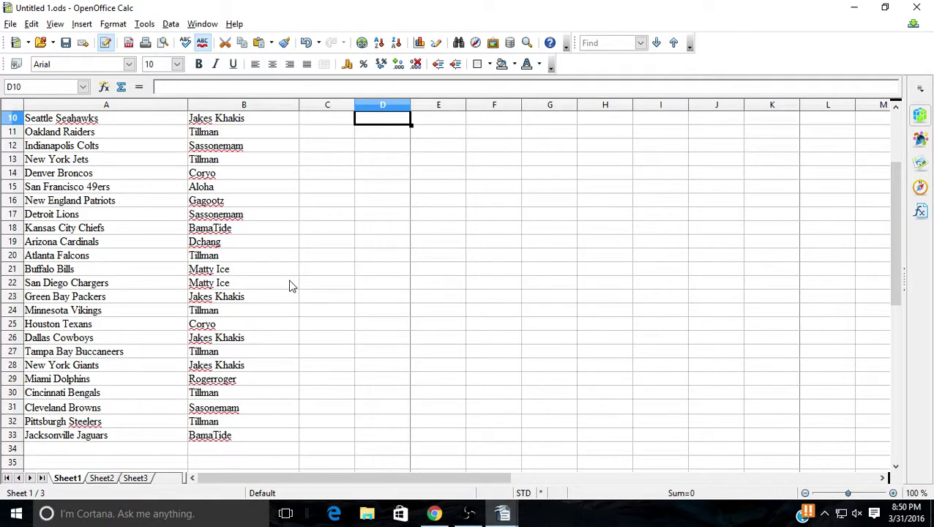
Step: Restore the spreadsheet window down and bring up the breakers.tv chat page in the browser
{"action": "left_click", "coordinate": [885, 7]}
{"action": "left_click", "coordinate": [209, 27]}
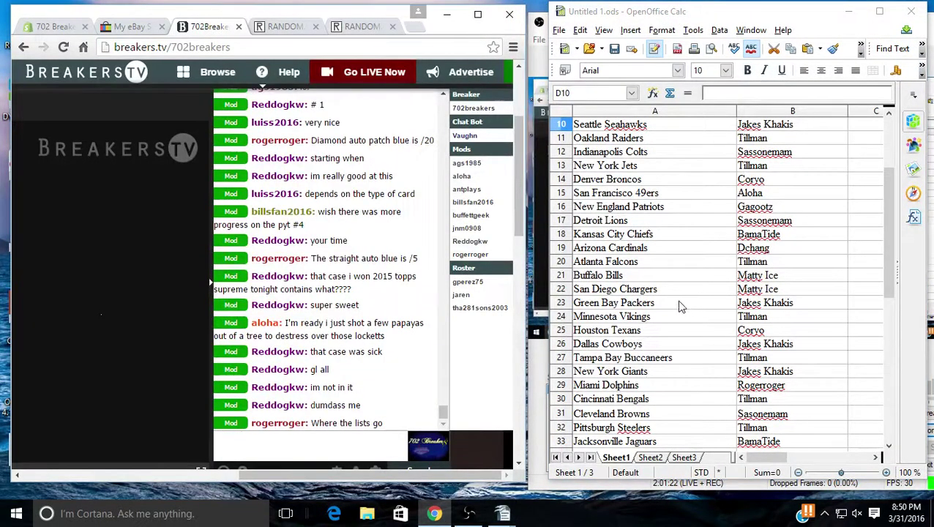
{"action": "scroll", "coordinate": [677, 310], "scroll_direction": "up", "scroll_amount": 2}
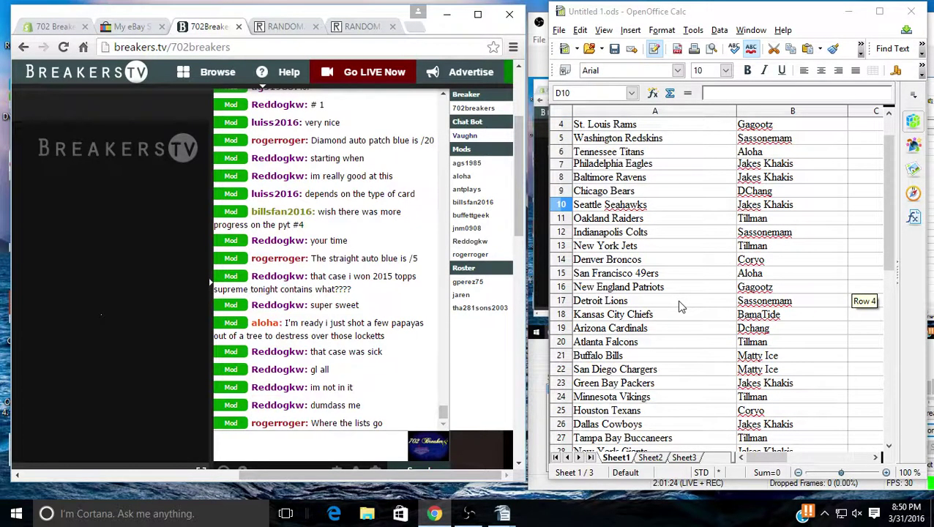
{"action": "scroll", "coordinate": [680, 306], "scroll_direction": "down", "scroll_amount": 3}
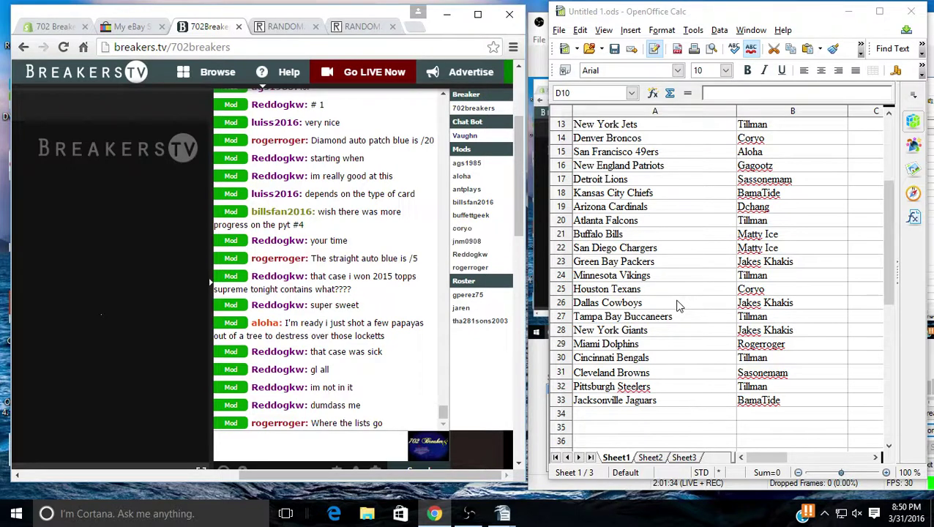
{"action": "scroll", "coordinate": [677, 306], "scroll_direction": "up", "scroll_amount": 2}
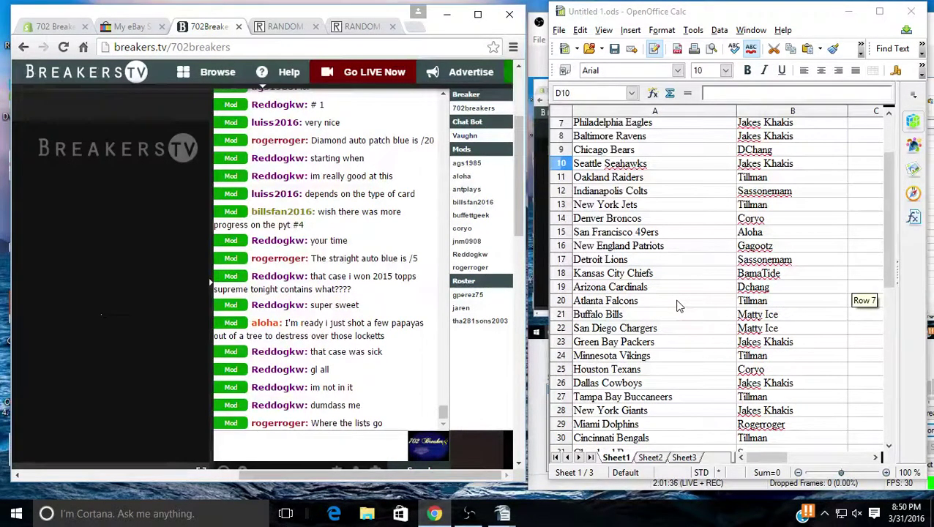
{"action": "scroll", "coordinate": [678, 306], "scroll_direction": "up", "scroll_amount": 2}
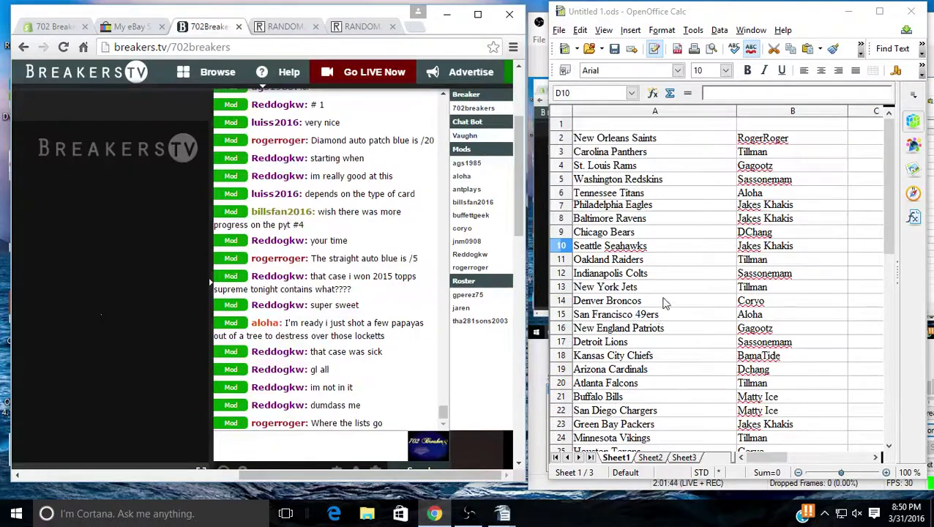
{"action": "scroll", "coordinate": [669, 305], "scroll_direction": "down", "scroll_amount": 1}
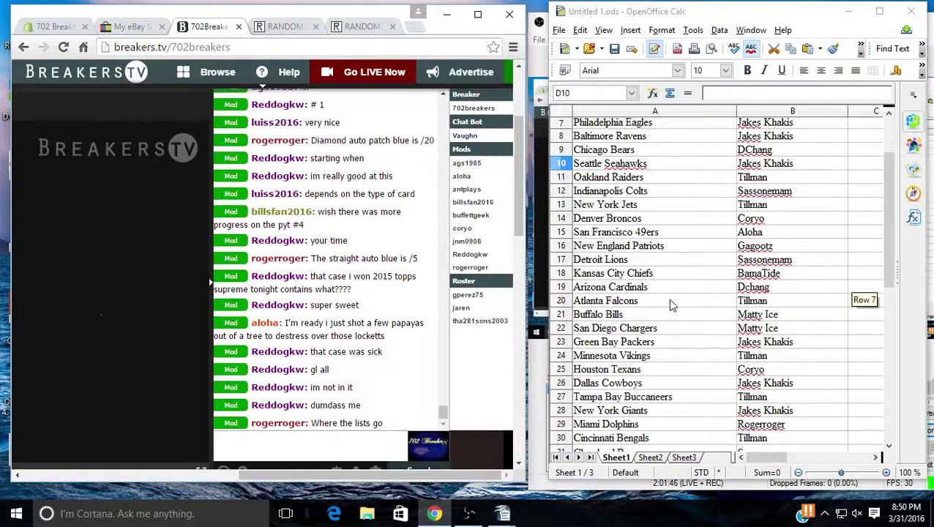
Step: Move the spreadsheet window and widen it to show more columns
{"action": "mouse_move", "coordinate": [733, 10]}
{"action": "left_mouse_down"}
{"action": "mouse_move", "coordinate": [732, 40]}
{"action": "mouse_move", "coordinate": [629, 282]}
{"action": "mouse_move", "coordinate": [703, 16]}
{"action": "mouse_move", "coordinate": [716, 16]}
{"action": "mouse_move", "coordinate": [640, 16]}
{"action": "left_mouse_up"}
{"action": "left_click_drag", "start_coordinate": [834, 236], "coordinate": [906, 238]}
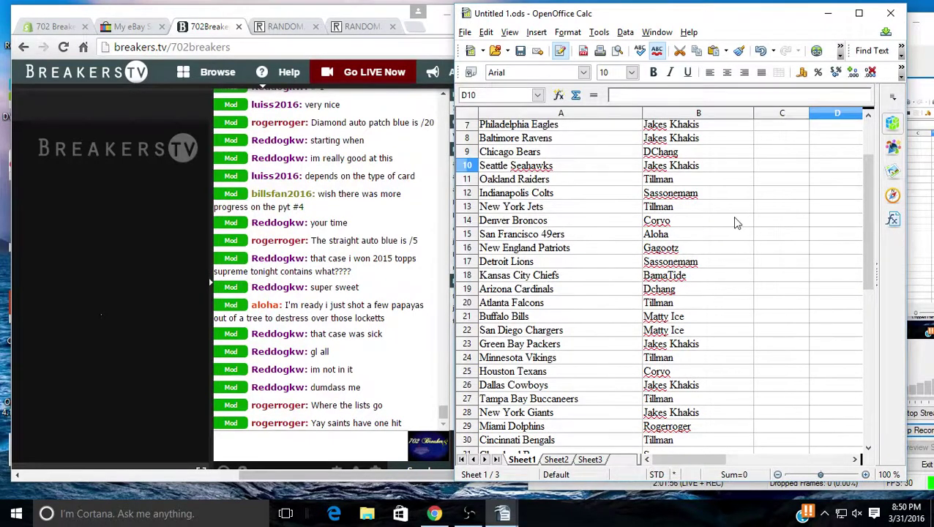
{"action": "scroll", "coordinate": [732, 218], "scroll_direction": "up", "scroll_amount": 2}
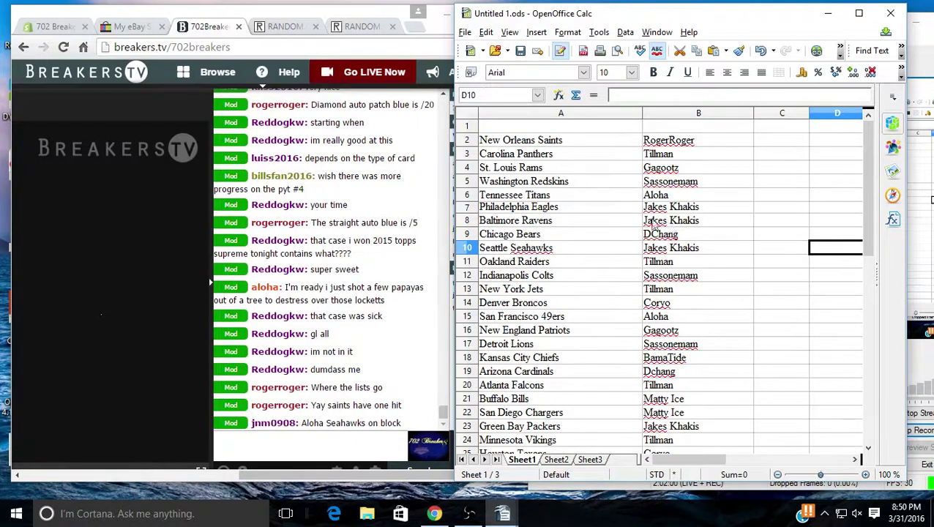
{"action": "scroll", "coordinate": [618, 272], "scroll_direction": "down", "scroll_amount": 1}
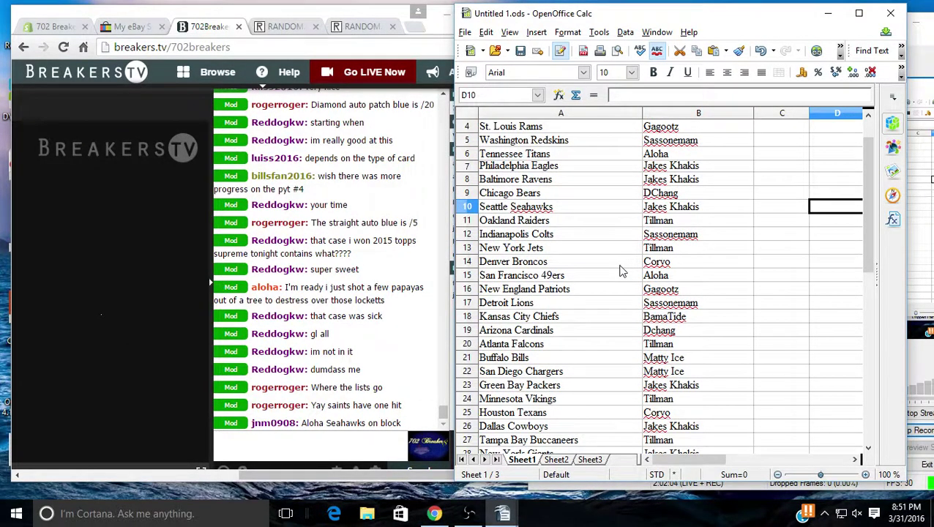
Step: Check the participants for Seattle Seahawks (B10), Tennessee Titans (B6), San Francisco 49ers (B15) and Atlanta Falcons (B20)
{"action": "left_click", "coordinate": [662, 208]}
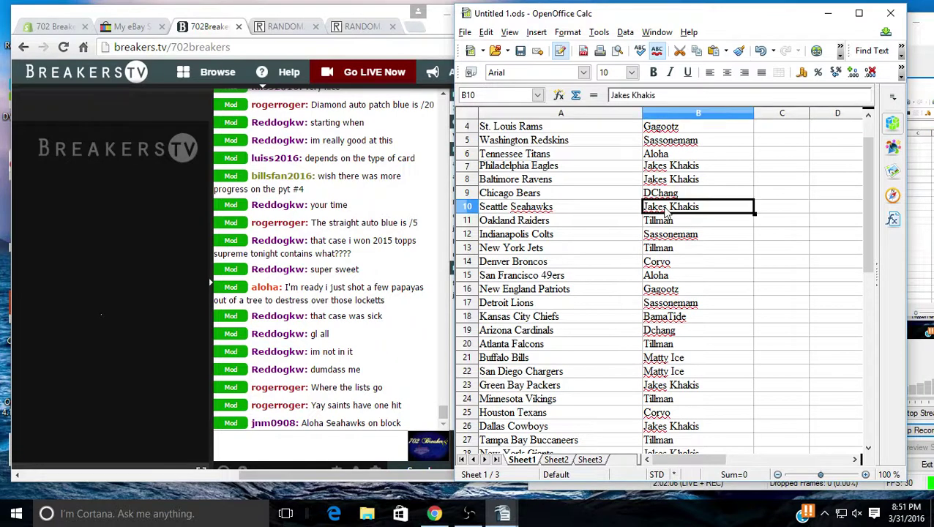
{"action": "scroll", "coordinate": [701, 265], "scroll_direction": "up", "scroll_amount": 1}
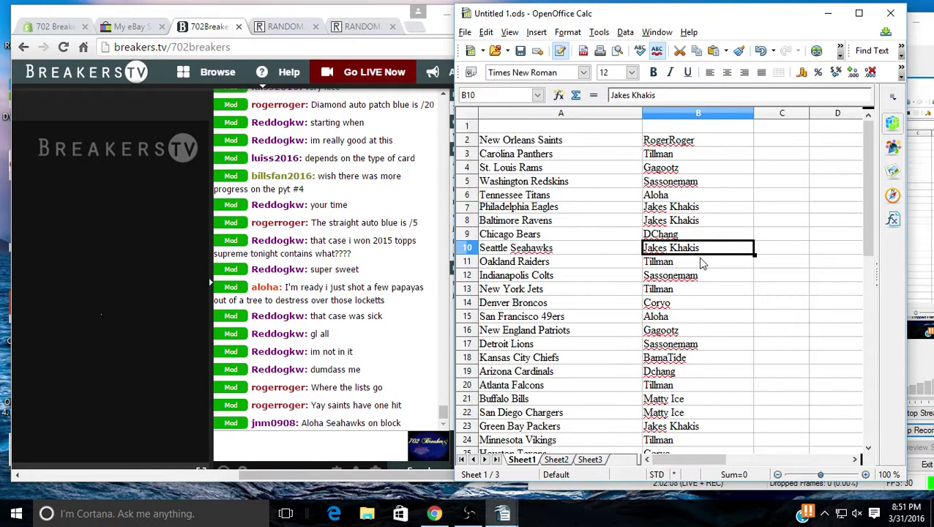
{"action": "key", "text": "Up"}
{"action": "key", "text": "Up"}
{"action": "key", "text": "Up"}
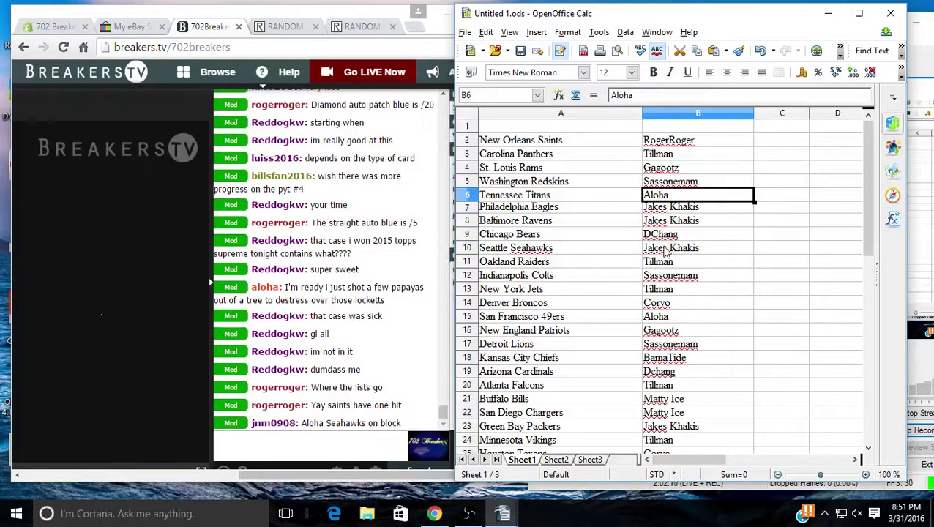
{"action": "scroll", "coordinate": [659, 253], "scroll_direction": "down", "scroll_amount": 2}
{"action": "scroll", "coordinate": [659, 357], "scroll_direction": "down", "scroll_amount": 1}
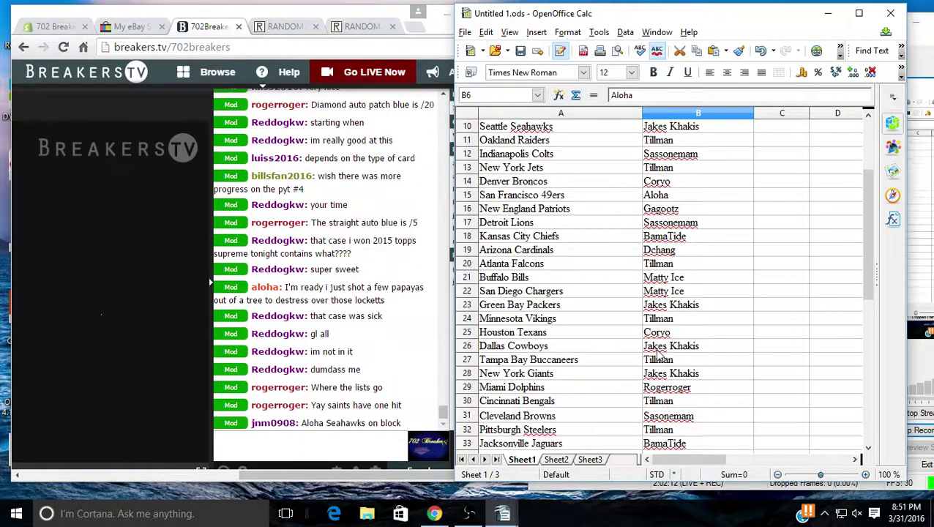
{"action": "scroll", "coordinate": [657, 351], "scroll_direction": "down", "scroll_amount": 2}
{"action": "scroll", "coordinate": [657, 344], "scroll_direction": "up", "scroll_amount": 3}
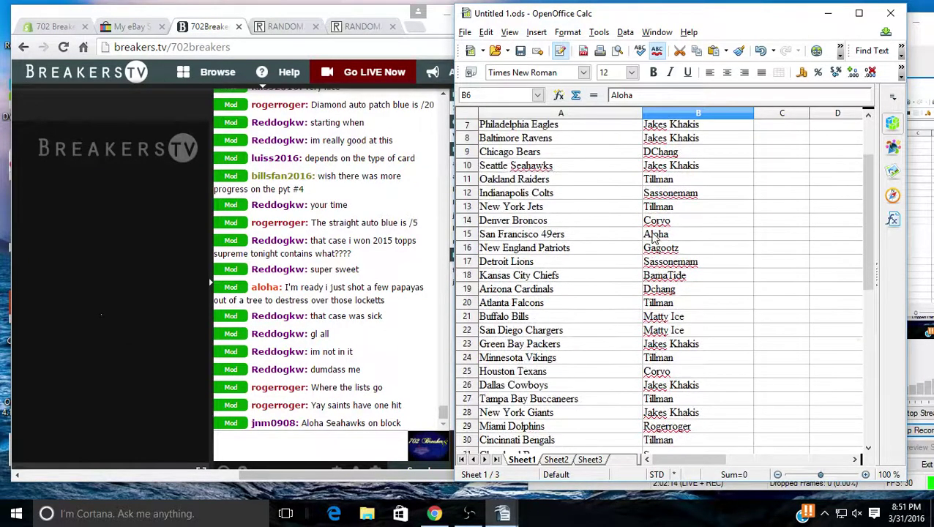
{"action": "left_click", "coordinate": [655, 235]}
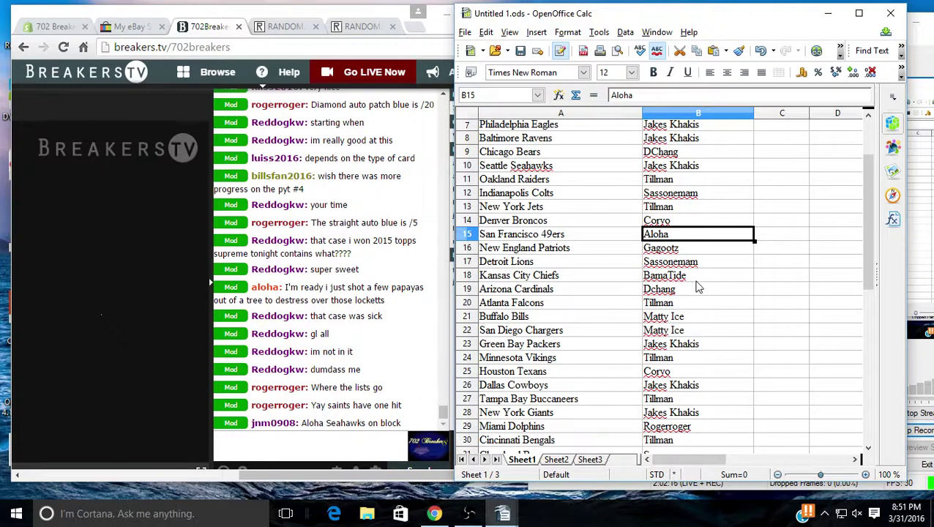
{"action": "left_click", "coordinate": [661, 303]}
Step: Scroll through rows 2–33 to review all pairings and adjust the spreadsheet window
{"action": "scroll", "coordinate": [725, 304], "scroll_direction": "up", "scroll_amount": 2}
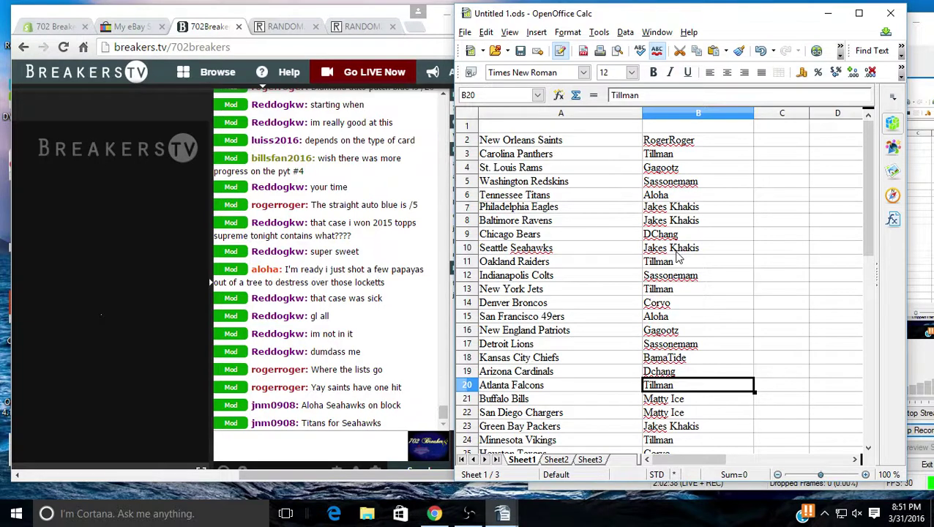
{"action": "scroll", "coordinate": [677, 255], "scroll_direction": "down", "scroll_amount": 3}
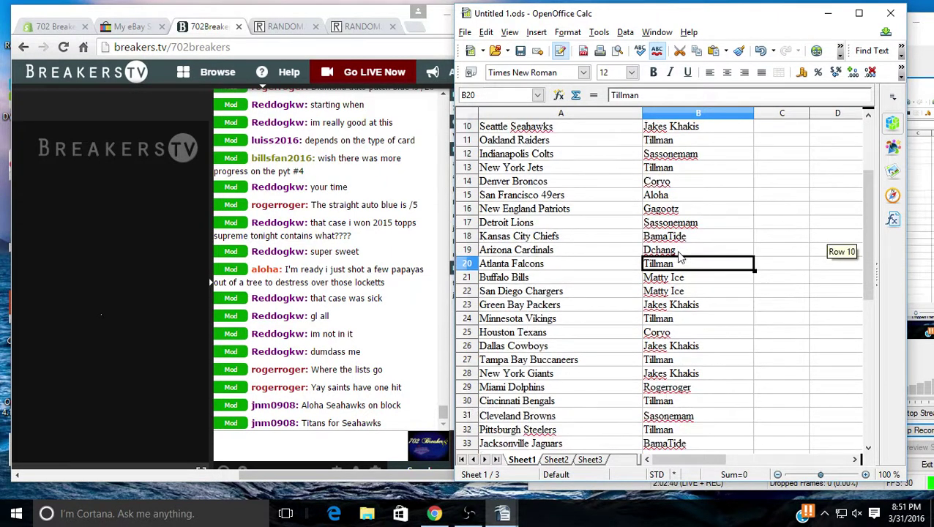
{"action": "scroll", "coordinate": [680, 256], "scroll_direction": "down", "scroll_amount": 1}
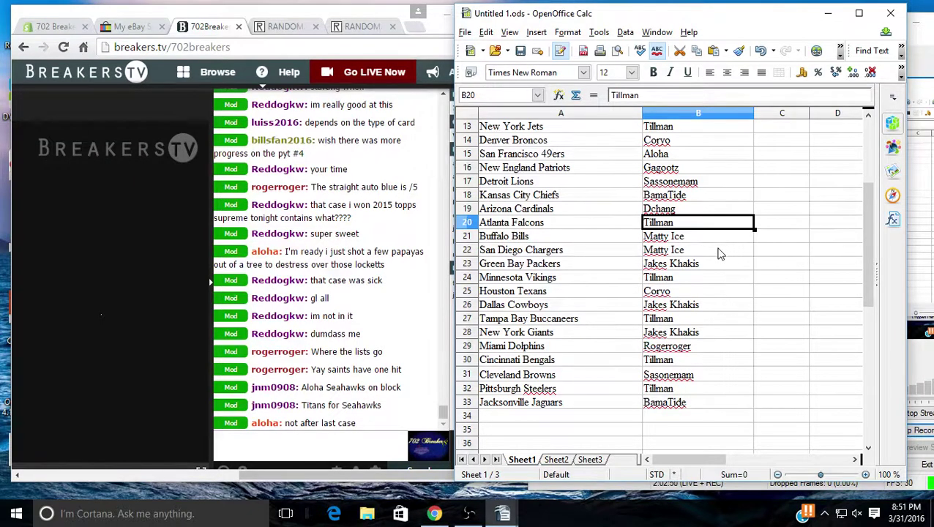
{"action": "scroll", "coordinate": [710, 272], "scroll_direction": "up", "scroll_amount": 1}
{"action": "scroll", "coordinate": [710, 272], "scroll_direction": "down", "scroll_amount": 1}
{"action": "left_click_drag", "start_coordinate": [866, 264], "coordinate": [866, 238]}
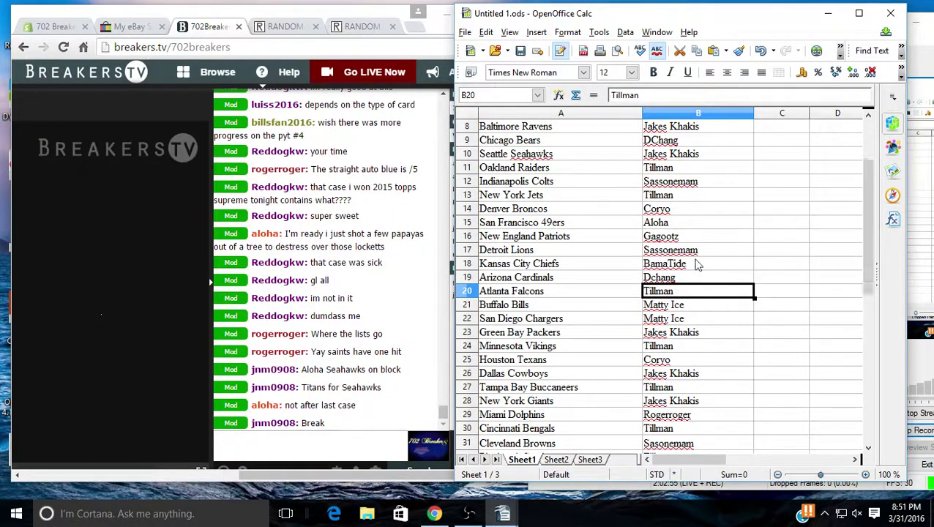
Step: Bring the team sheet to the front and print it via File > Print, confirming with OK
{"action": "left_click", "coordinate": [298, 481]}
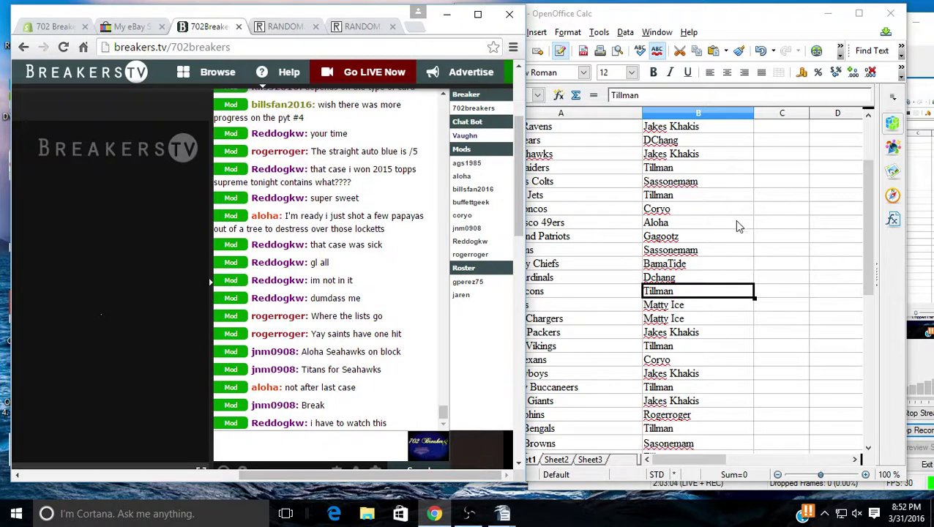
{"action": "scroll", "coordinate": [722, 228], "scroll_direction": "up", "scroll_amount": 3}
{"action": "left_click", "coordinate": [719, 226]}
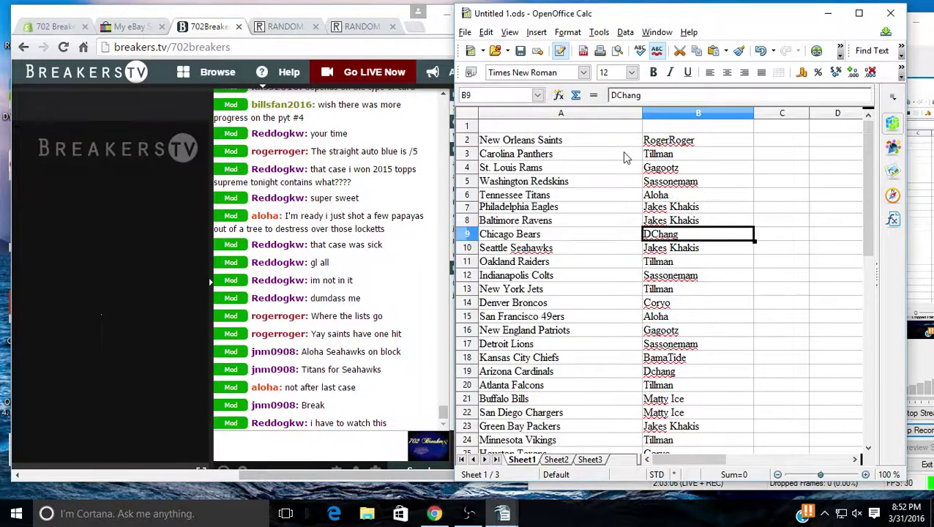
{"action": "left_click", "coordinate": [465, 32]}
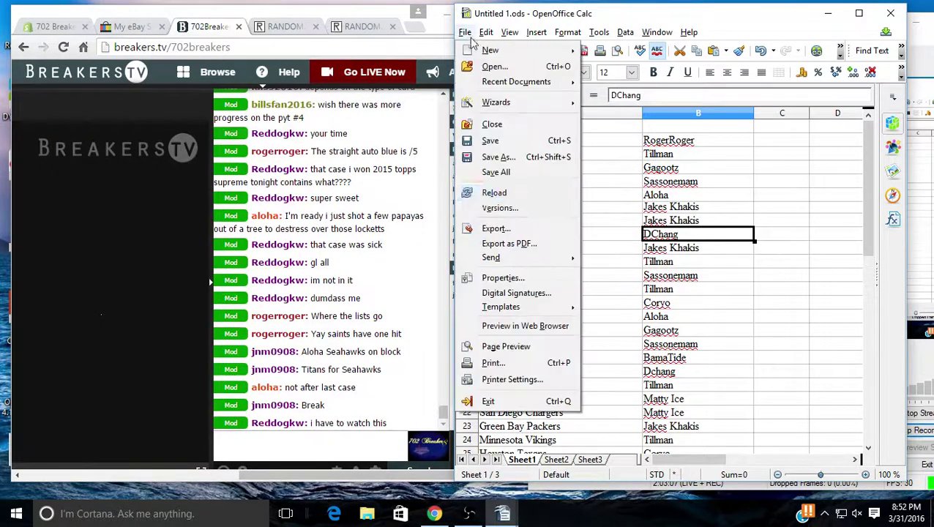
{"action": "left_click", "coordinate": [498, 359]}
{"action": "left_click", "coordinate": [800, 388]}
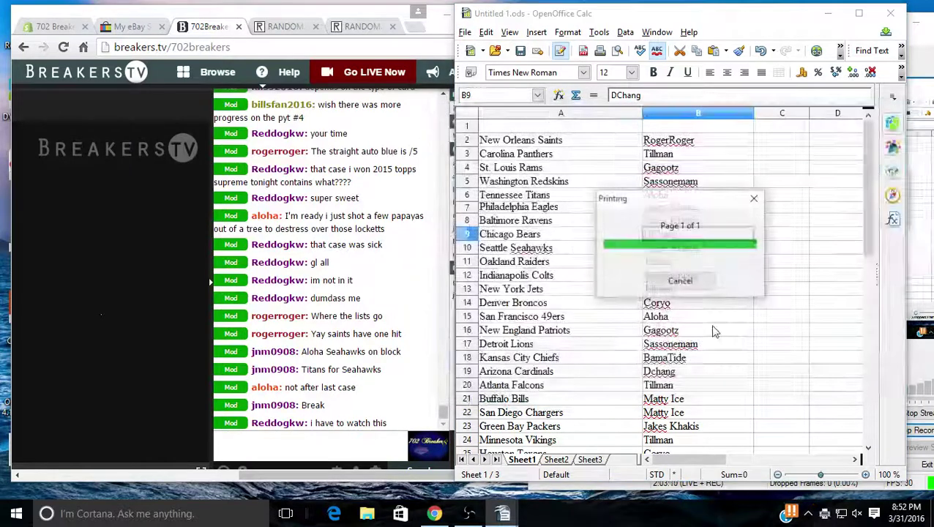
Step: Minimize the OpenOffice Calc spreadsheet window
{"action": "left_click", "coordinate": [828, 16]}
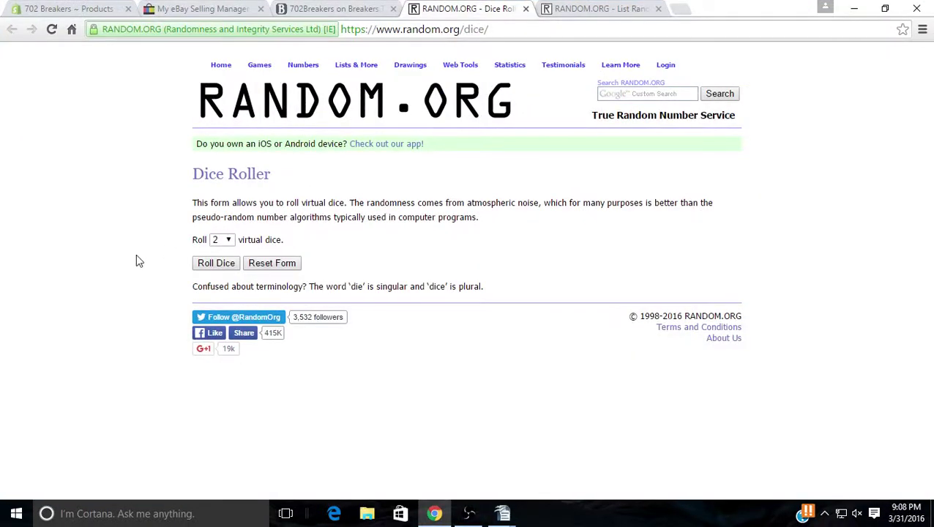
Step: Roll the two dice (5 and 6) and return to the List Randomizer tab with the team list
{"action": "left_click", "coordinate": [214, 267]}
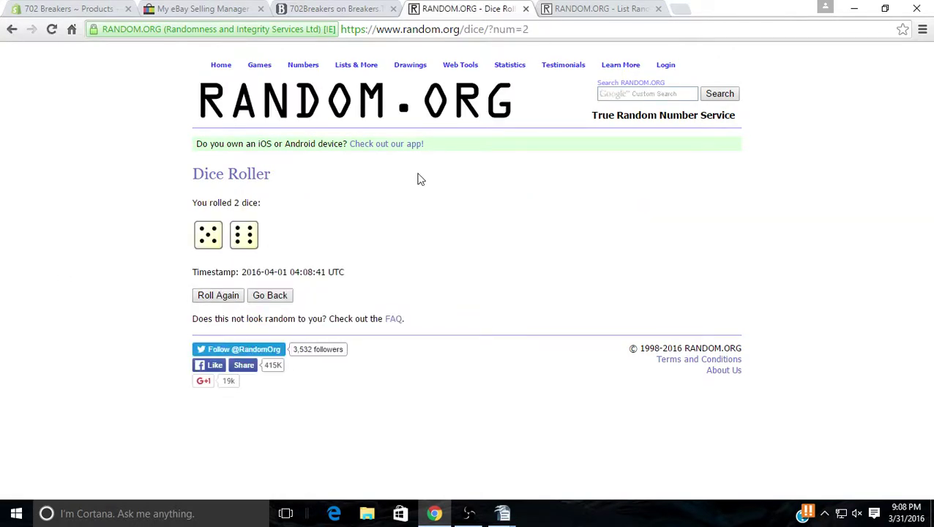
{"action": "left_click", "coordinate": [591, 10]}
Step: Randomize the 32-team list and reshuffle it several more times
{"action": "scroll", "coordinate": [159, 284], "scroll_direction": "down", "scroll_amount": 1}
{"action": "scroll", "coordinate": [159, 284], "scroll_direction": "down", "scroll_amount": 1}
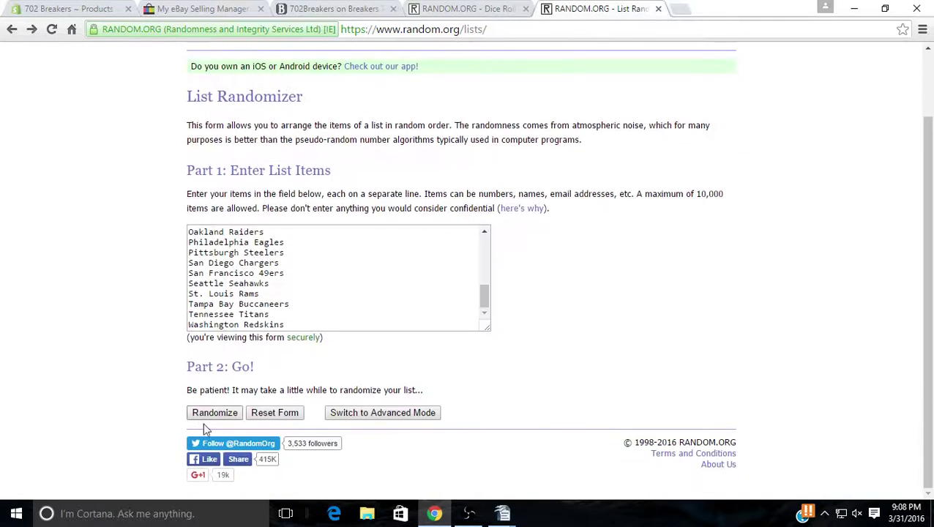
{"action": "left_click", "coordinate": [214, 413]}
{"action": "scroll", "coordinate": [148, 307], "scroll_direction": "down", "scroll_amount": 4}
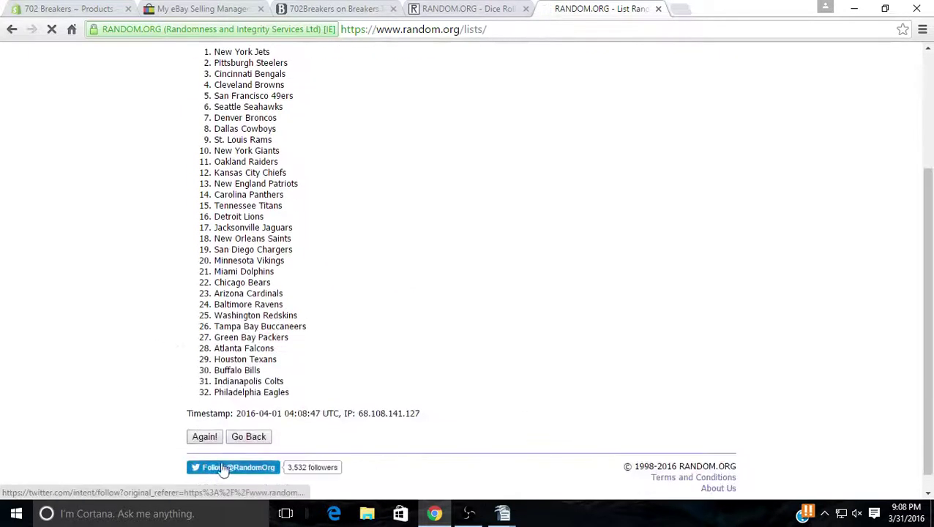
{"action": "left_click", "coordinate": [209, 441]}
{"action": "scroll", "coordinate": [161, 366], "scroll_direction": "down", "scroll_amount": 5}
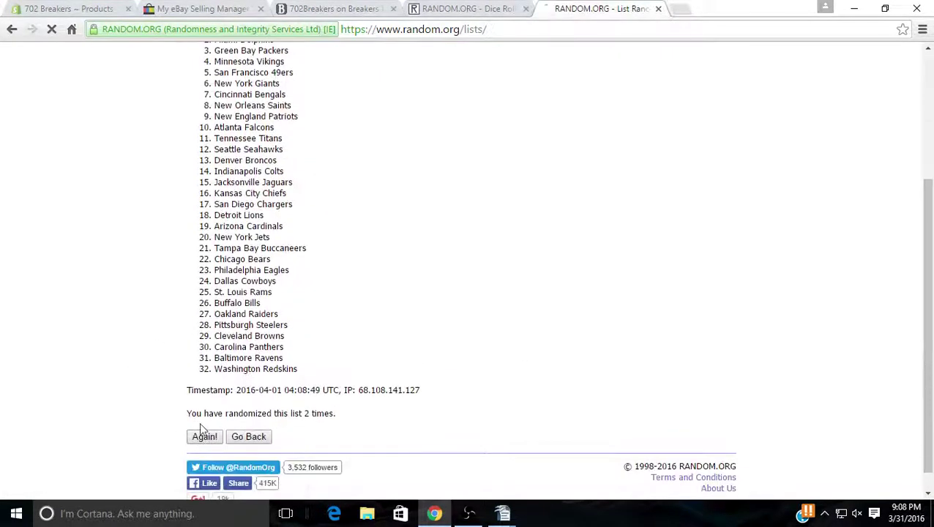
{"action": "left_click", "coordinate": [204, 436]}
{"action": "scroll", "coordinate": [166, 344], "scroll_direction": "down", "scroll_amount": 5}
{"action": "left_click", "coordinate": [204, 437]}
{"action": "scroll", "coordinate": [130, 361], "scroll_direction": "down", "scroll_amount": 5}
{"action": "left_click", "coordinate": [202, 435]}
Step: Reshuffle to eleven shuffles with Carolina Panthers first, then close the tab and restore the browser down
{"action": "scroll", "coordinate": [146, 354], "scroll_direction": "down", "scroll_amount": 5}
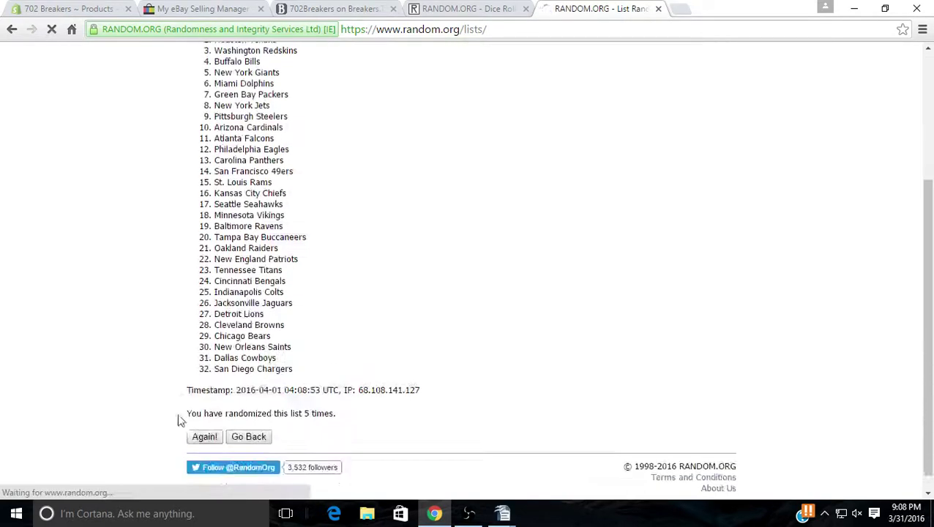
{"action": "left_click", "coordinate": [205, 438]}
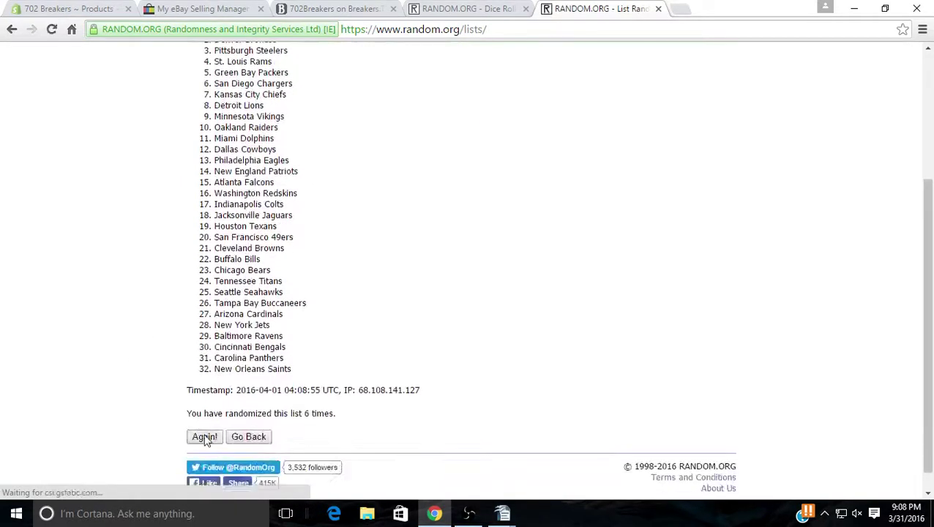
{"action": "left_click", "coordinate": [203, 436]}
{"action": "left_click", "coordinate": [203, 437]}
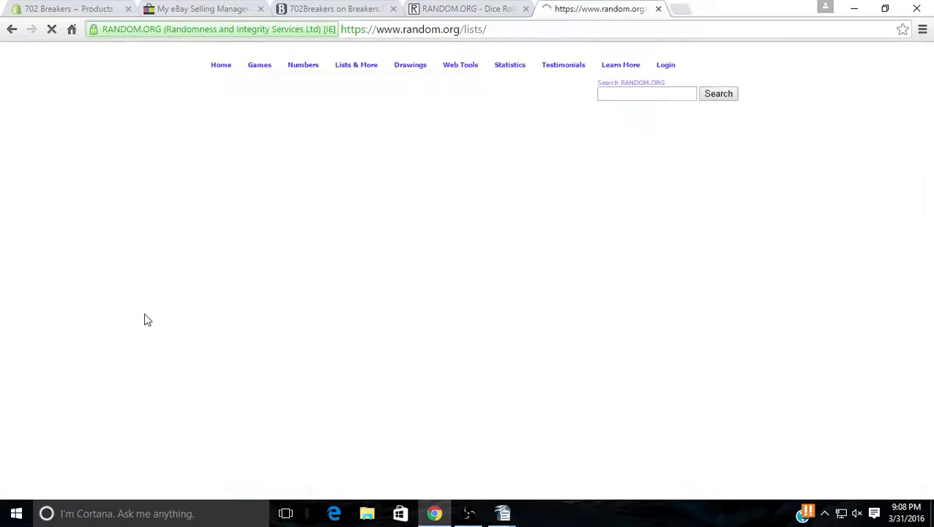
{"action": "scroll", "coordinate": [154, 350], "scroll_direction": "down", "scroll_amount": 5}
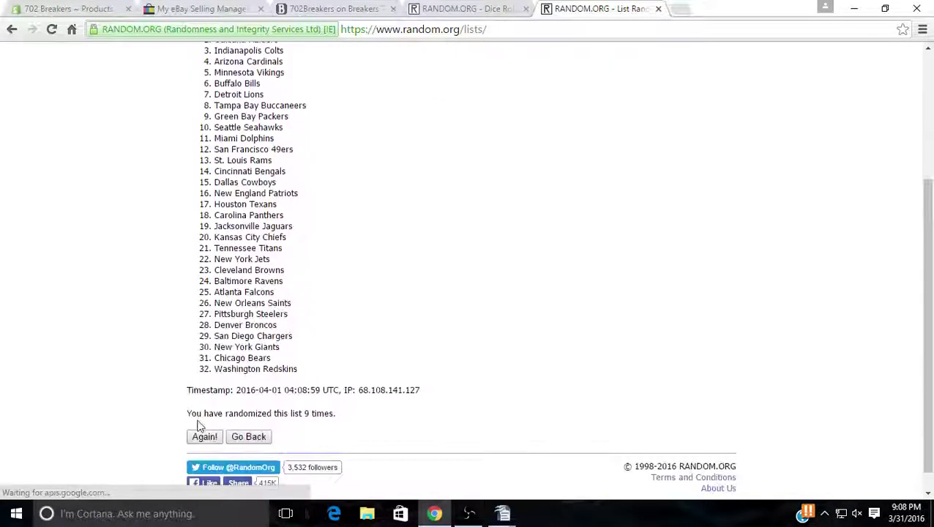
{"action": "scroll", "coordinate": [142, 320], "scroll_direction": "down", "scroll_amount": 5}
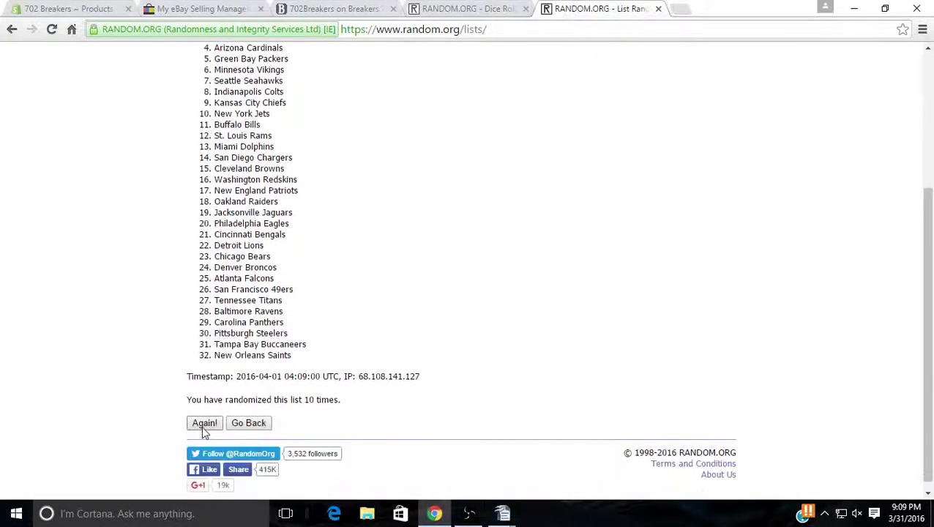
{"action": "left_click", "coordinate": [203, 423]}
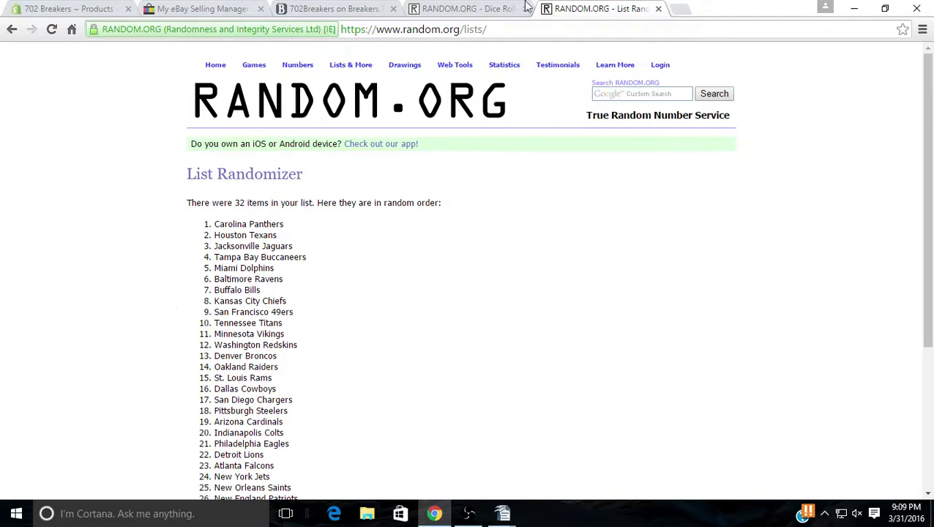
{"action": "left_click", "coordinate": [659, 9]}
{"action": "left_click", "coordinate": [885, 8]}
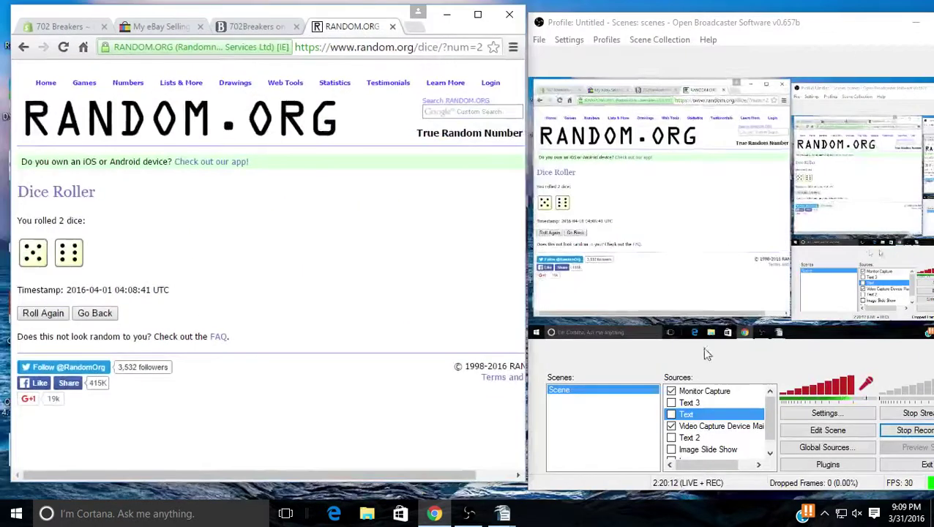